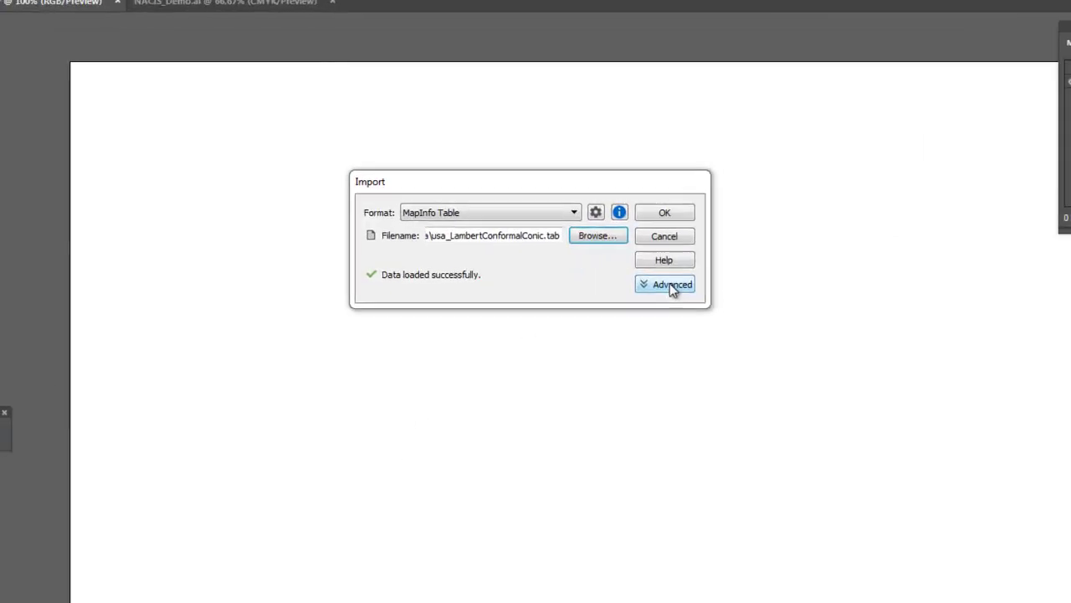
# - Expand the Advanced options for the usa_LambertConformalConic MapInfo Table import
pyautogui.click(566, 272)
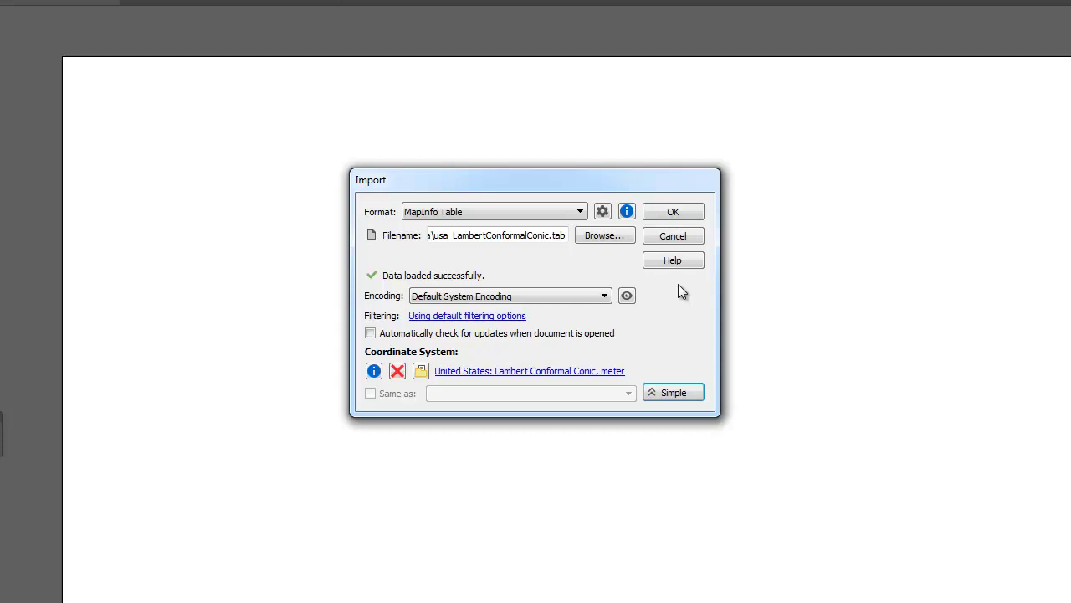
# - Turn on Spatial filter in the import's Filtering Options and open its settings
pyautogui.click(477, 317)
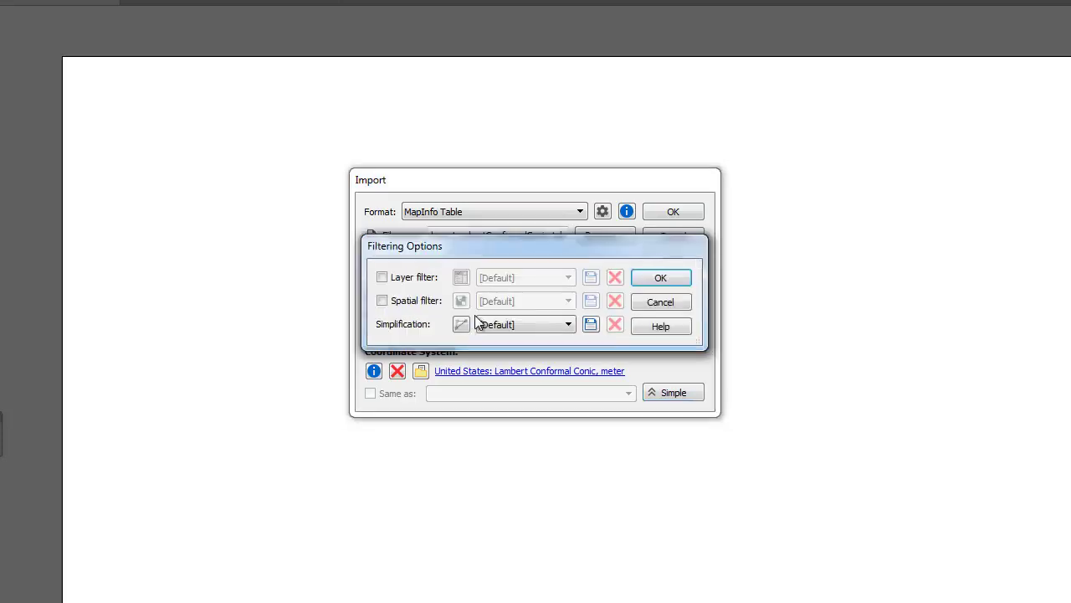
pyautogui.click(412, 302)
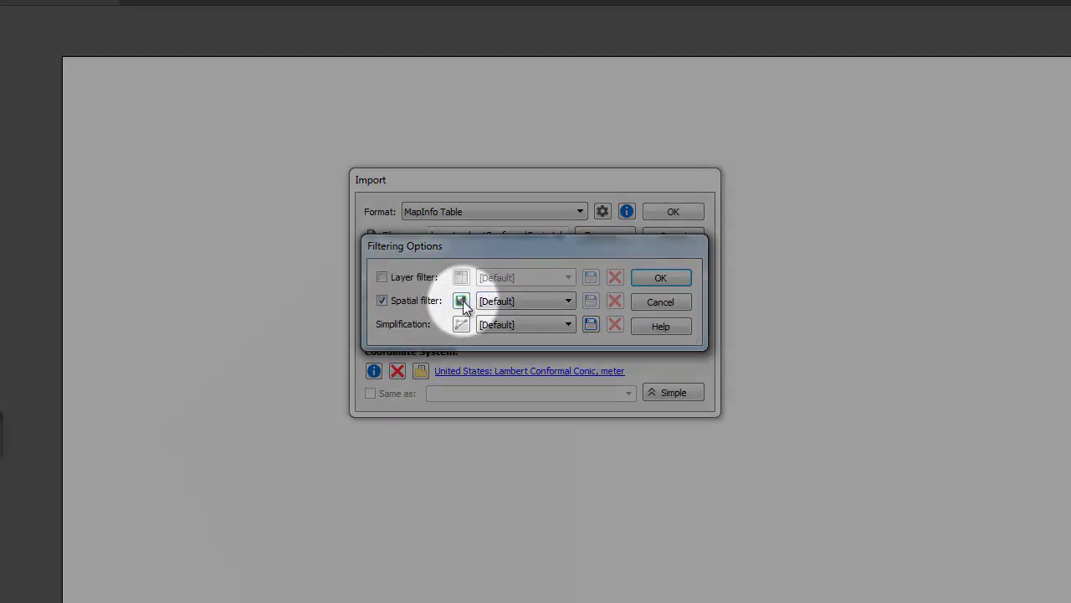
pyautogui.click(461, 301)
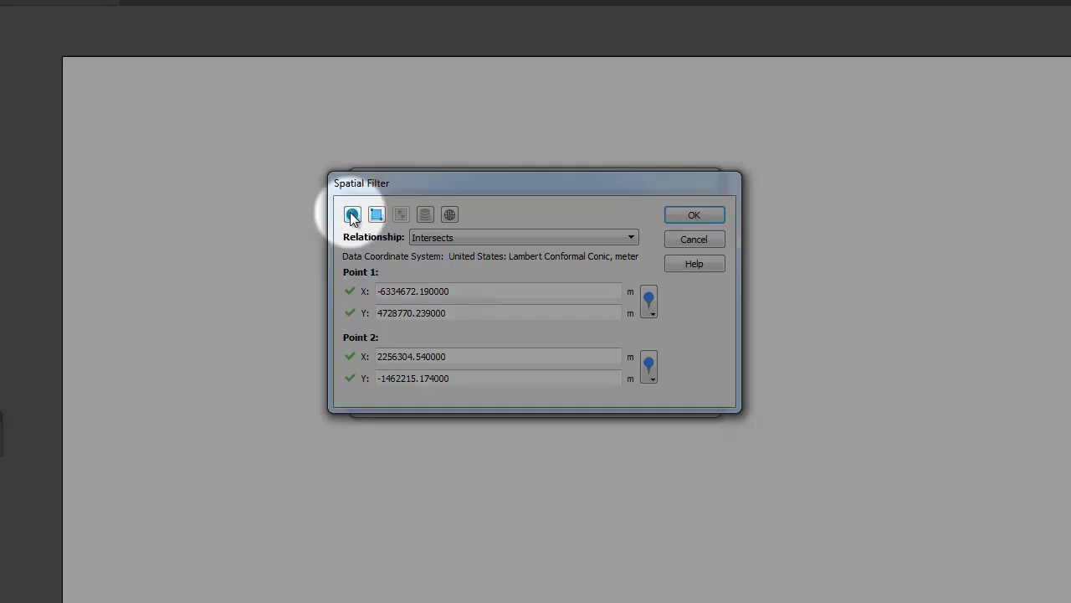
# - Draw the filter extent on the online map from Oregon to Minnesota, down to Texas and southern California
pyautogui.click(353, 214)
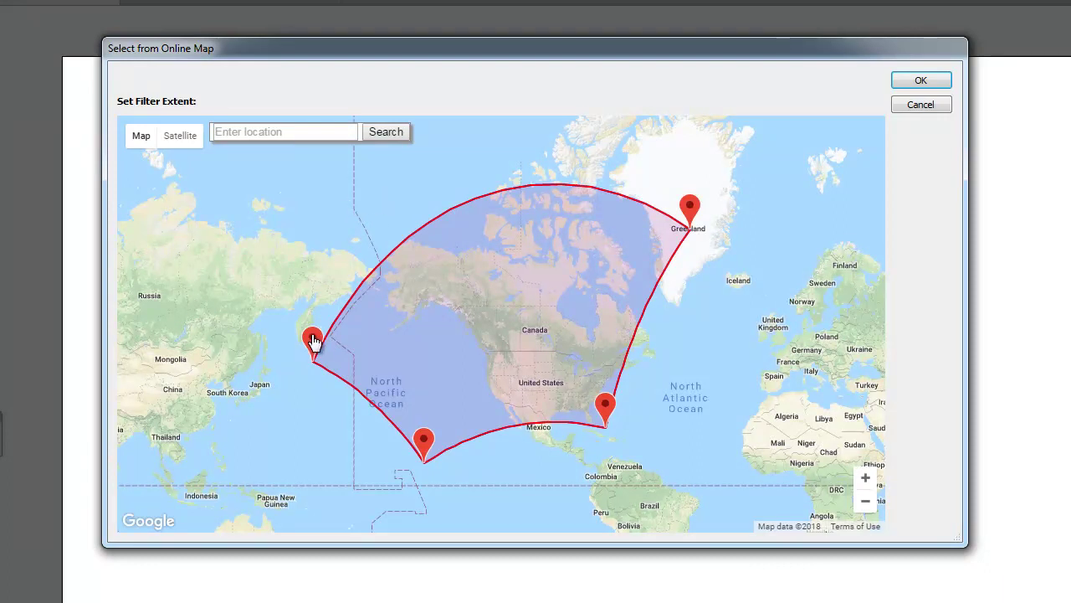
pyautogui.moveTo(312, 339)
pyautogui.mouseDown()
pyautogui.moveTo(342, 318)
pyautogui.moveTo(396, 342)
pyautogui.moveTo(405, 332)
pyautogui.moveTo(469, 341)
pyautogui.mouseUp()
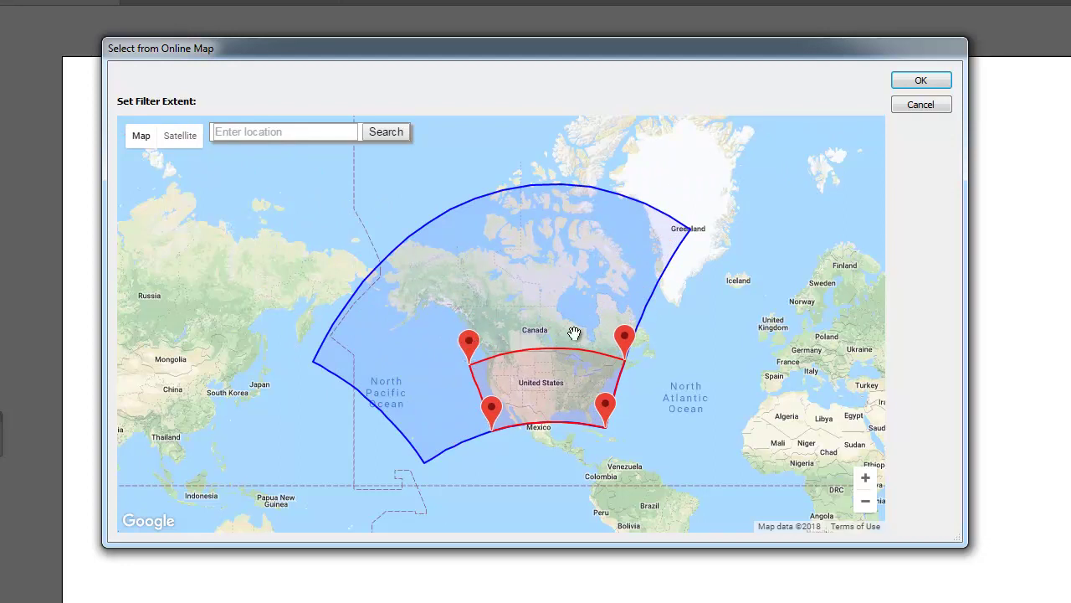
pyautogui.moveTo(624, 345); pyautogui.dragTo(555, 343)
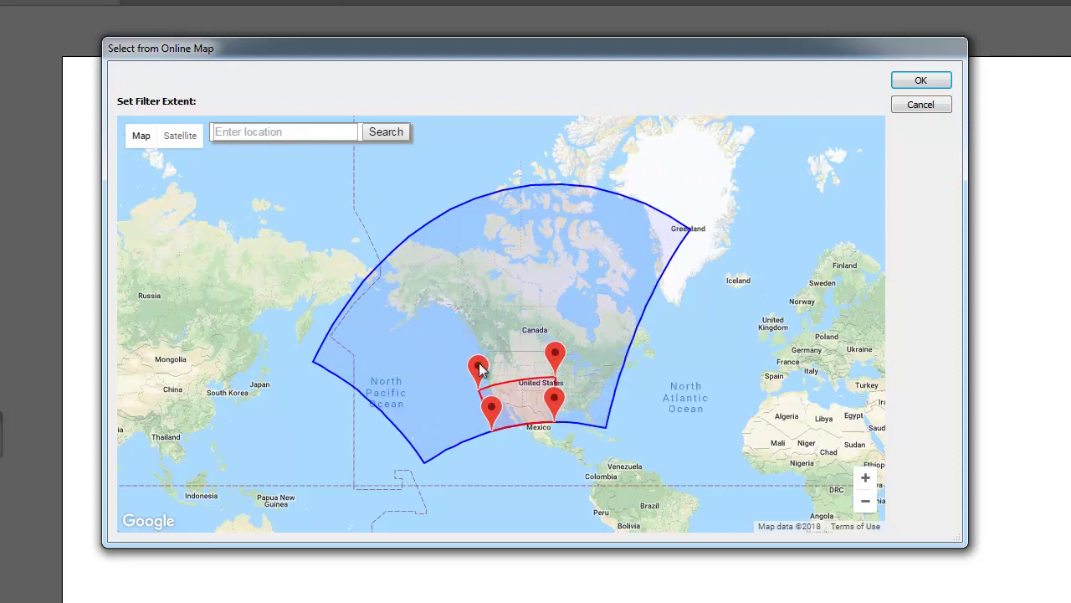
pyautogui.moveTo(473, 344); pyautogui.dragTo(503, 344)
pyautogui.scroll(2, 545, 382)
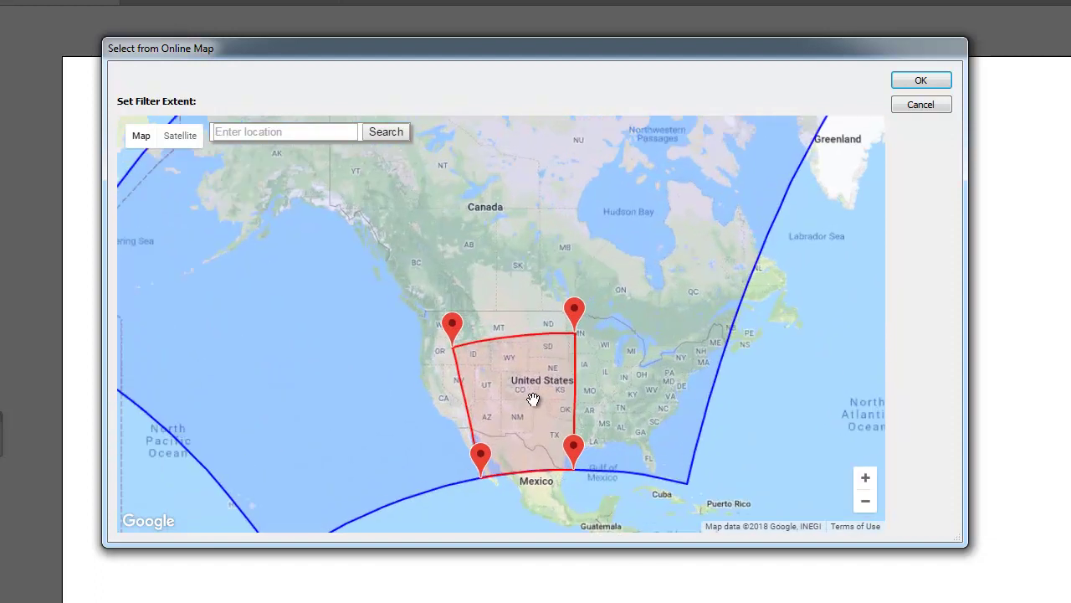
pyautogui.moveTo(439, 514); pyautogui.dragTo(452, 428)
pyautogui.moveTo(423, 274)
pyautogui.mouseDown()
pyautogui.moveTo(375, 317)
pyautogui.moveTo(377, 303)
pyautogui.mouseUp()
pyautogui.moveTo(597, 423); pyautogui.dragTo(578, 452)
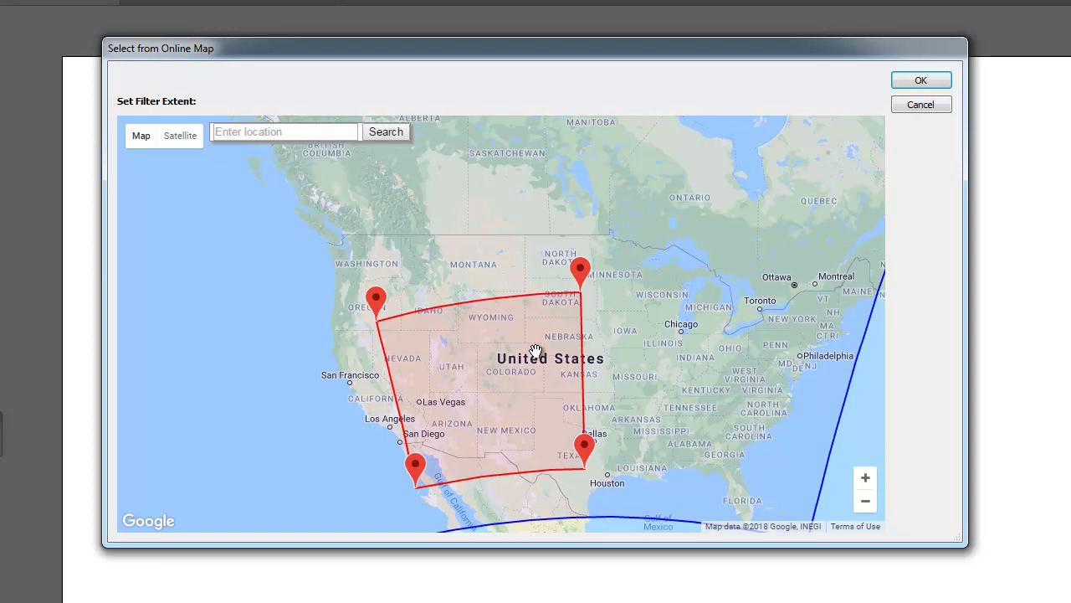
pyautogui.click(921, 83)
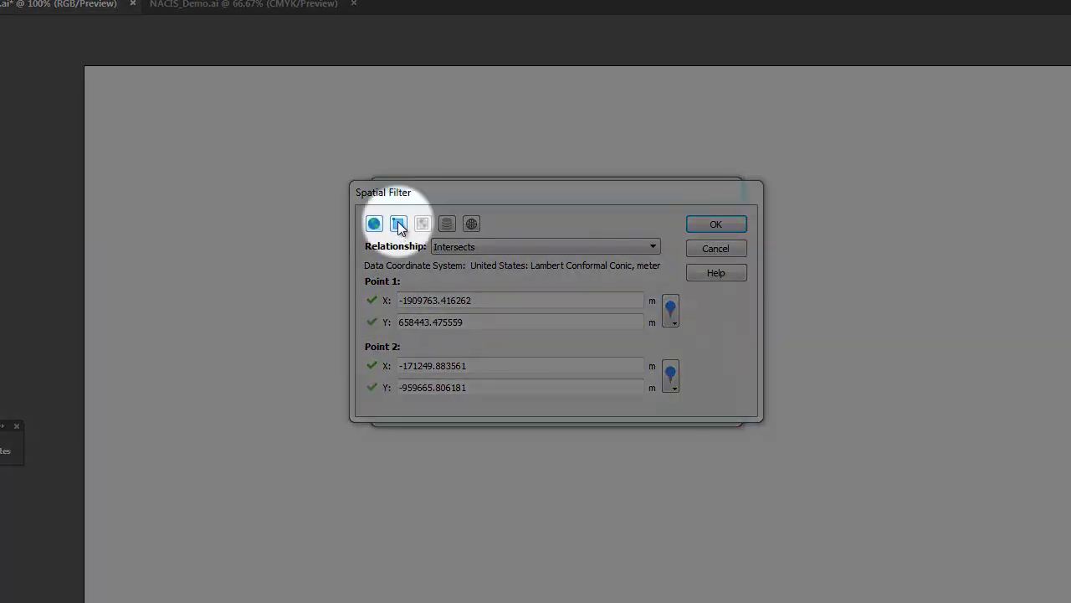
# - Define the bounds by Position, centred on Idaho/Nevada Border with a Center anchor point
pyautogui.click(399, 224)
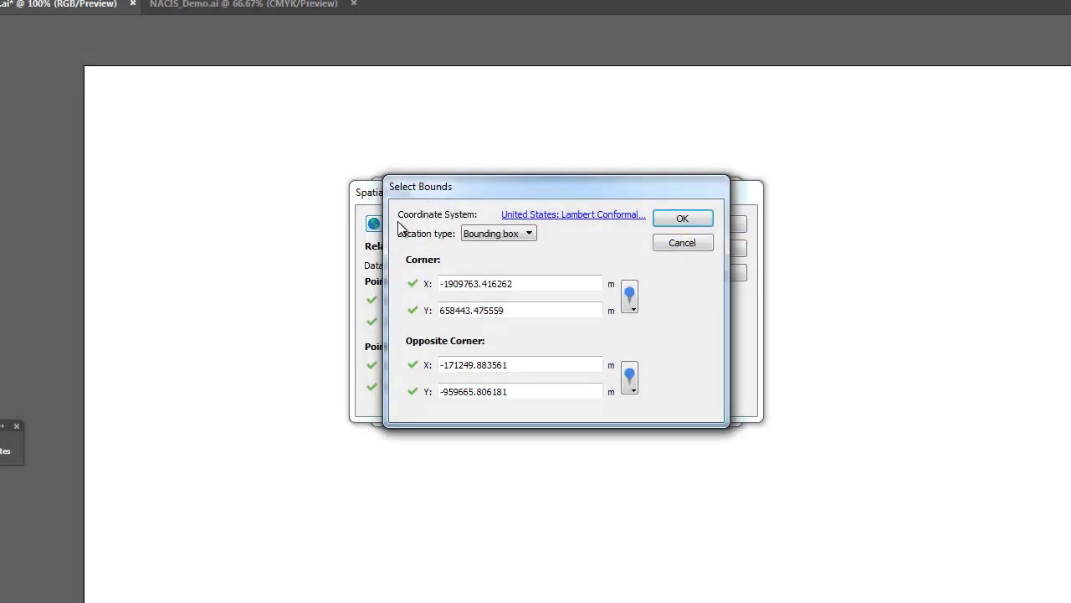
pyautogui.click(522, 232)
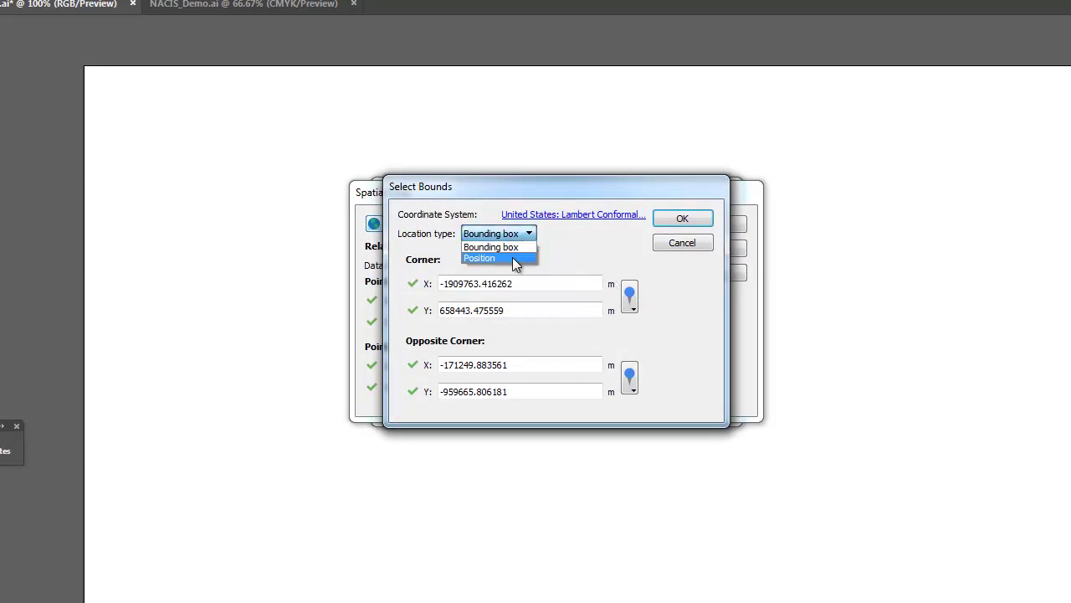
pyautogui.click(515, 262)
pyautogui.click(638, 287)
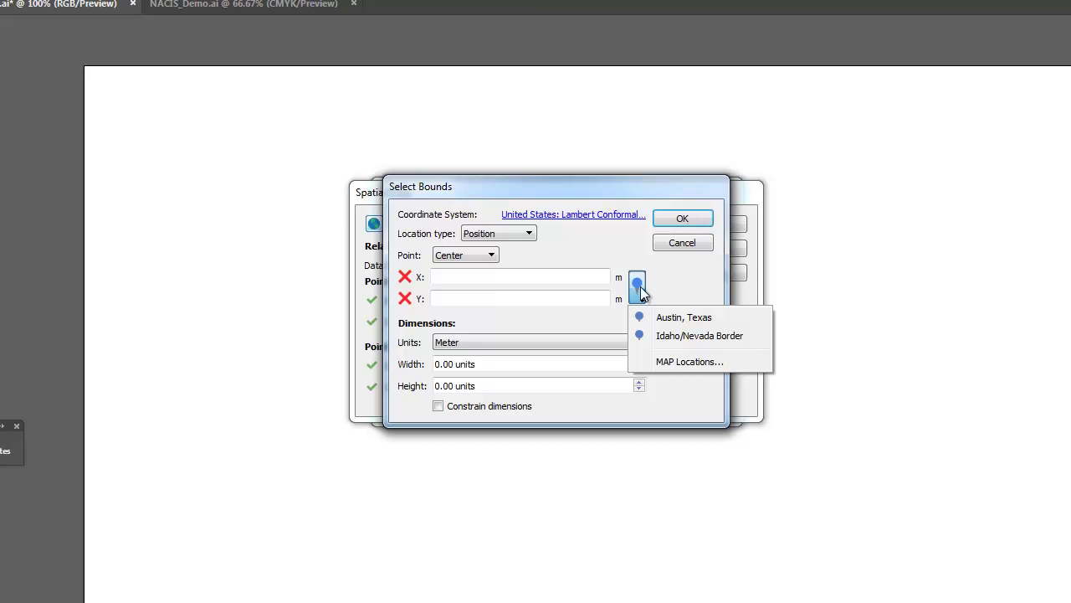
pyautogui.click(663, 336)
pyautogui.click(484, 255)
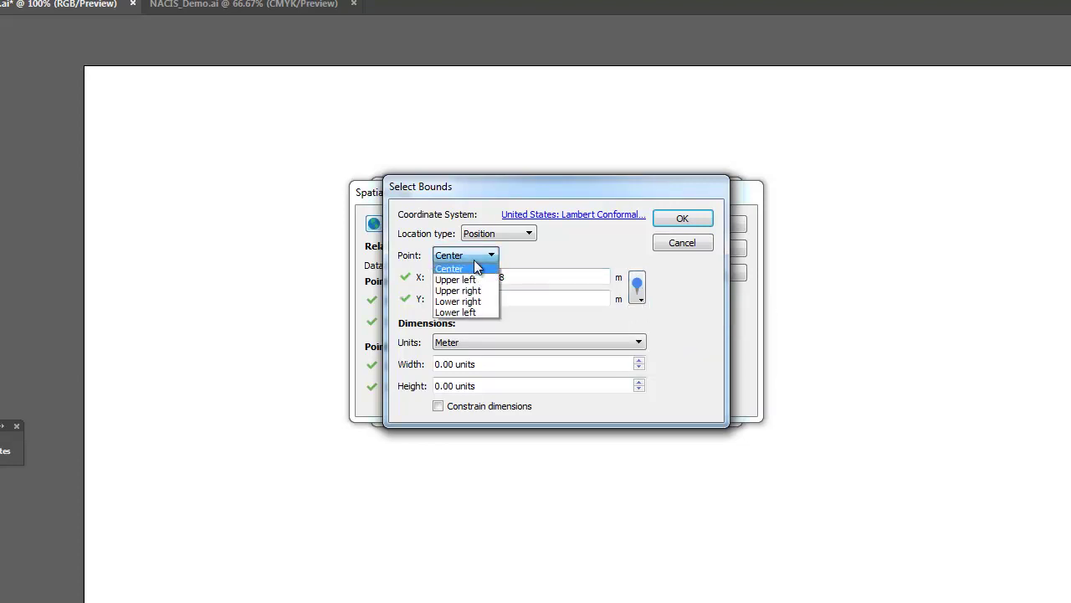
pyautogui.click(484, 268)
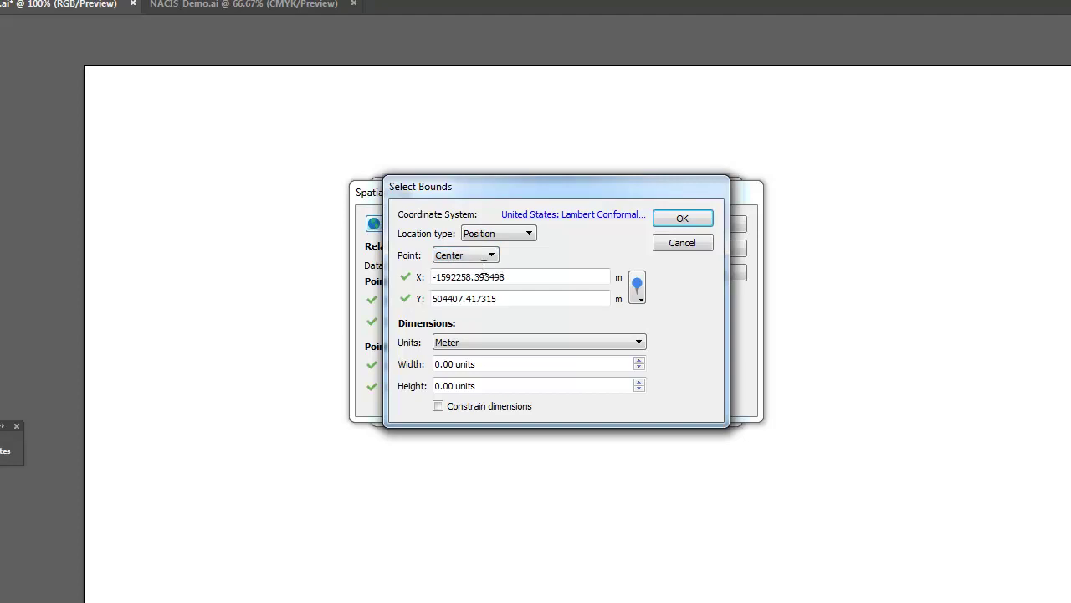
# - Make the bounds 500 by 500 Kilometer and apply them to the filter
pyautogui.click(491, 363)
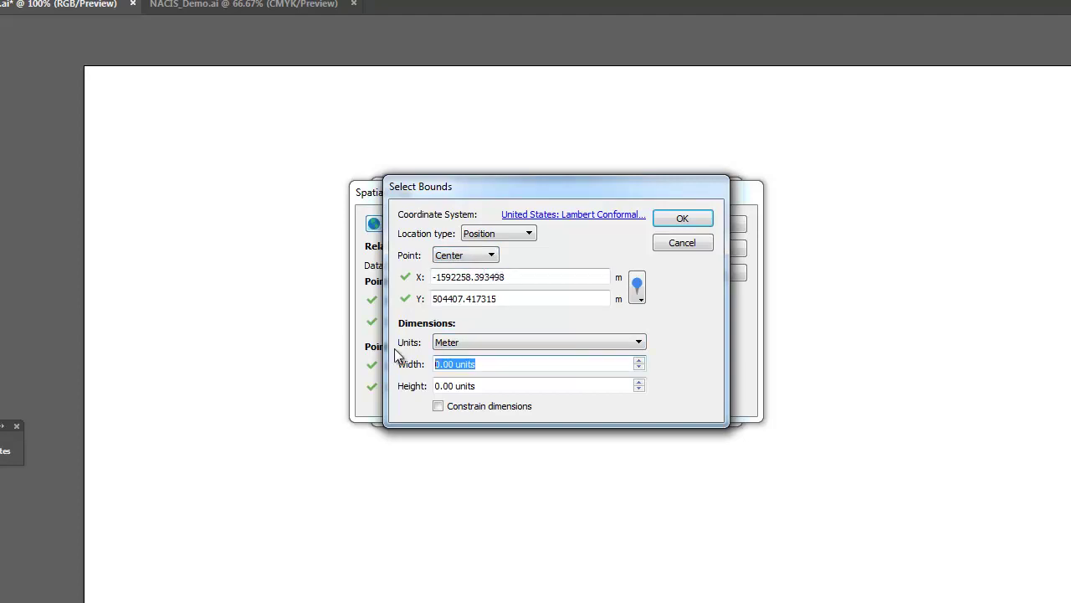
pyautogui.click(468, 345)
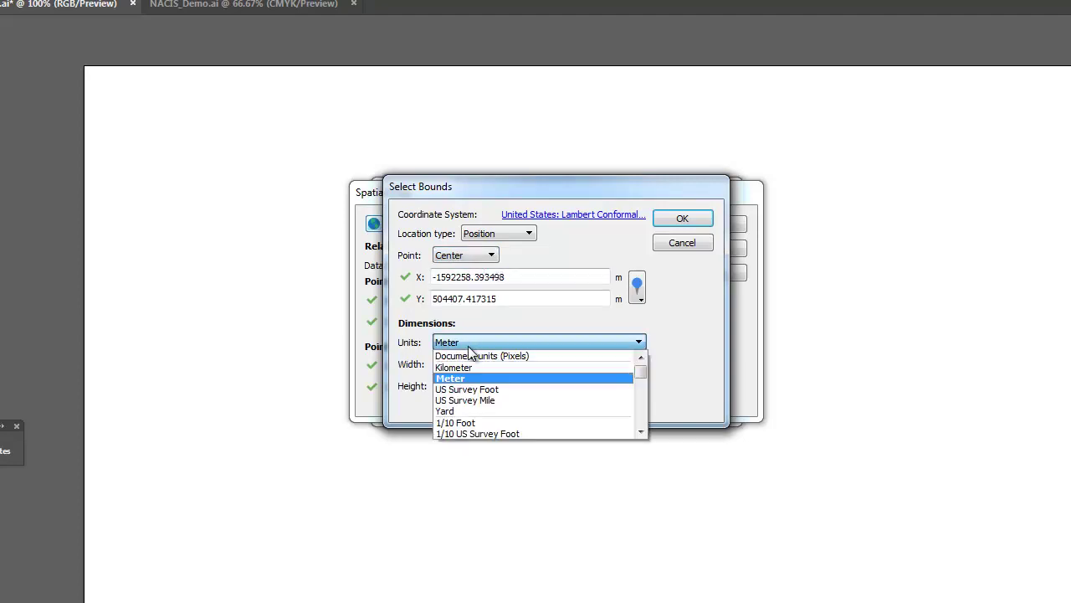
pyautogui.click(471, 367)
pyautogui.press('Tab')
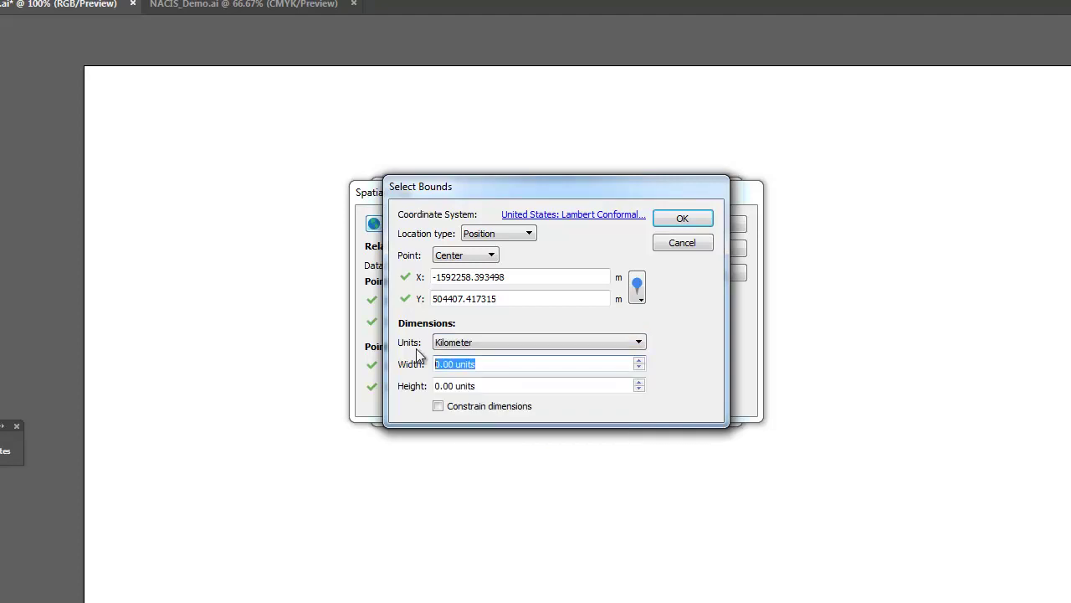
pyautogui.write('500')
pyautogui.moveTo(440, 385); pyautogui.dragTo(482, 384)
pyautogui.write('500')
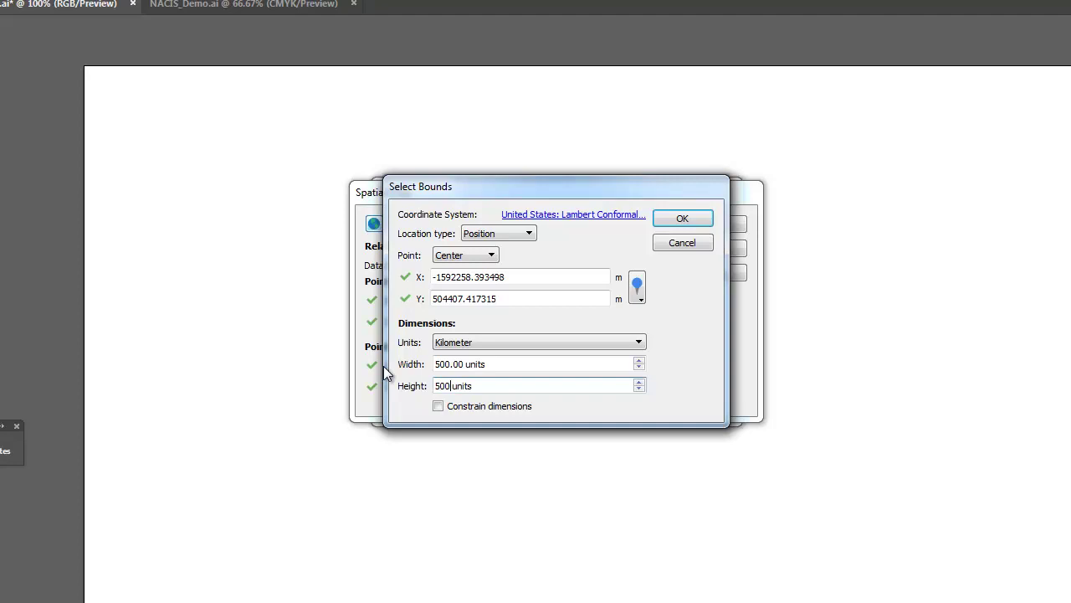
pyautogui.click(683, 220)
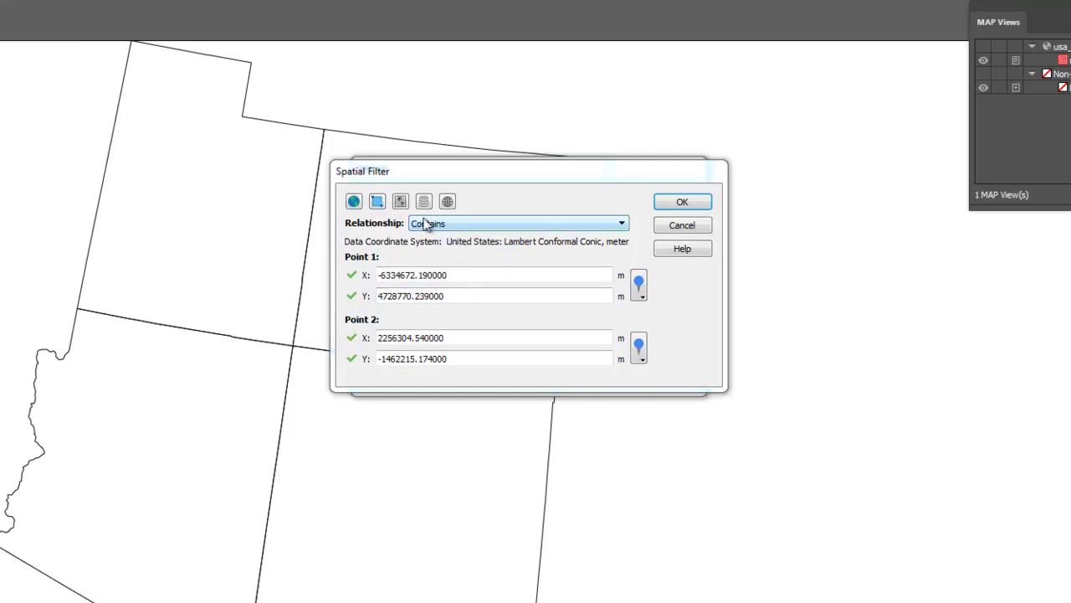
# - Take the filter extent from the usa_LambertConformalConic MAP View
pyautogui.click(401, 202)
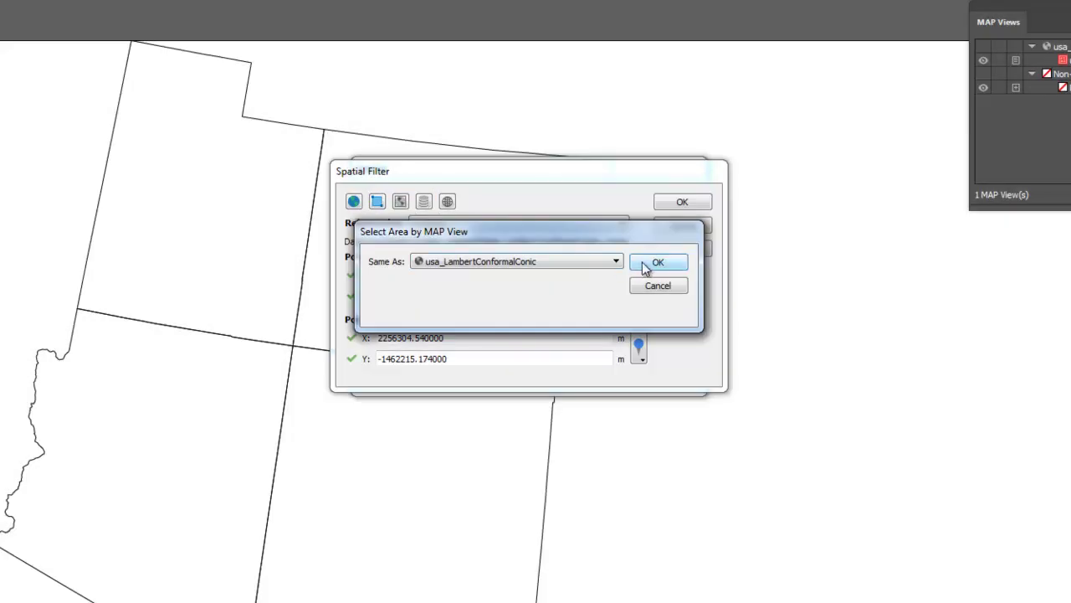
pyautogui.click(657, 262)
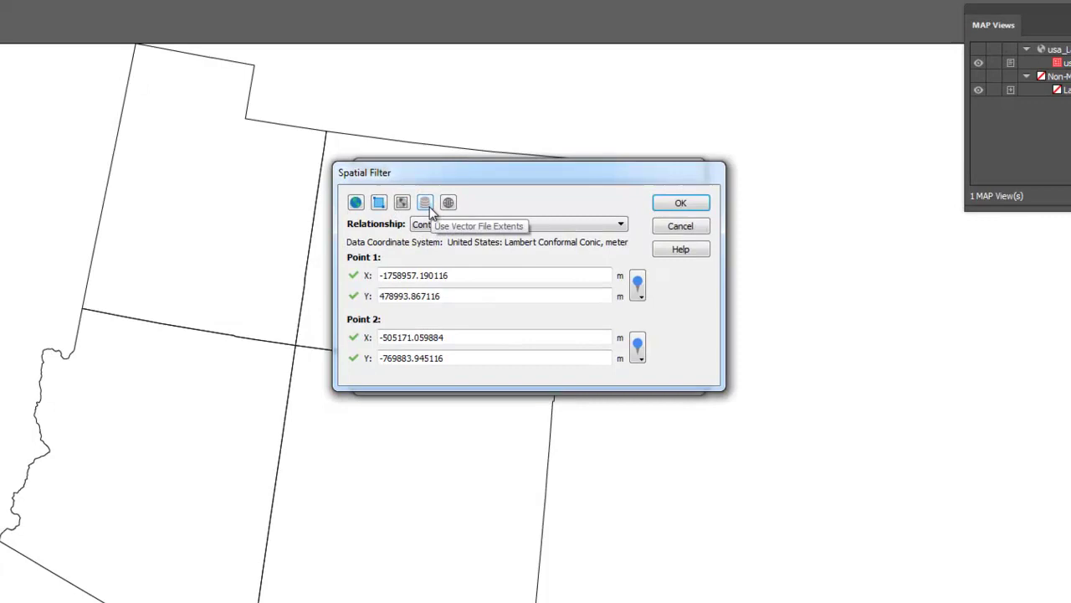
# - Load the filter extent from FourCorners.shp in QA > MP_10.3 > NACIS Demo > Data
pyautogui.click(427, 205)
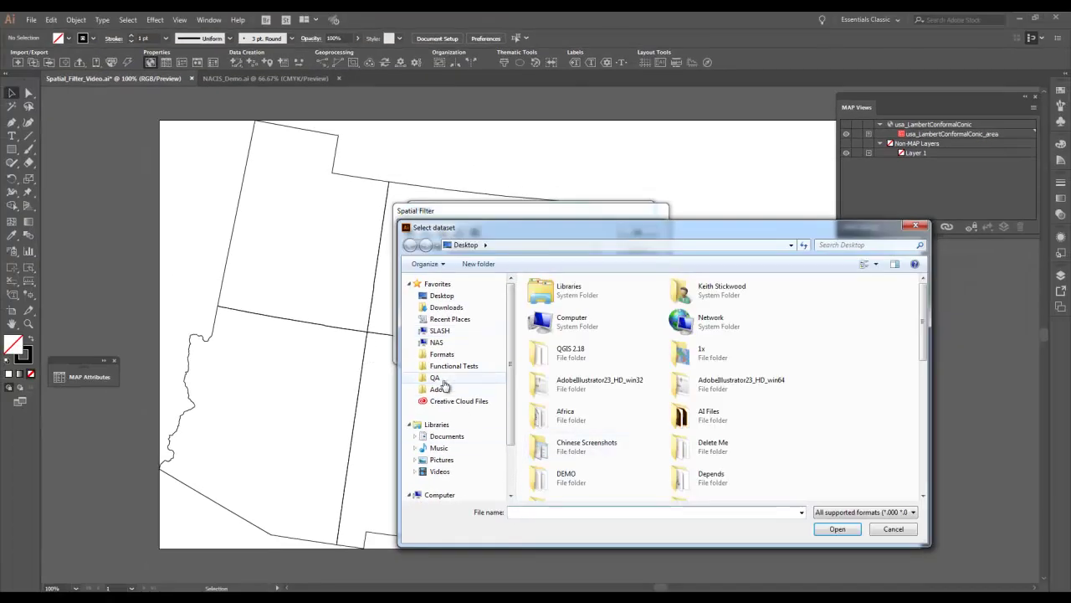
pyautogui.click(436, 378)
pyautogui.scroll(-2, 567, 458)
pyautogui.doubleClick(560, 462)
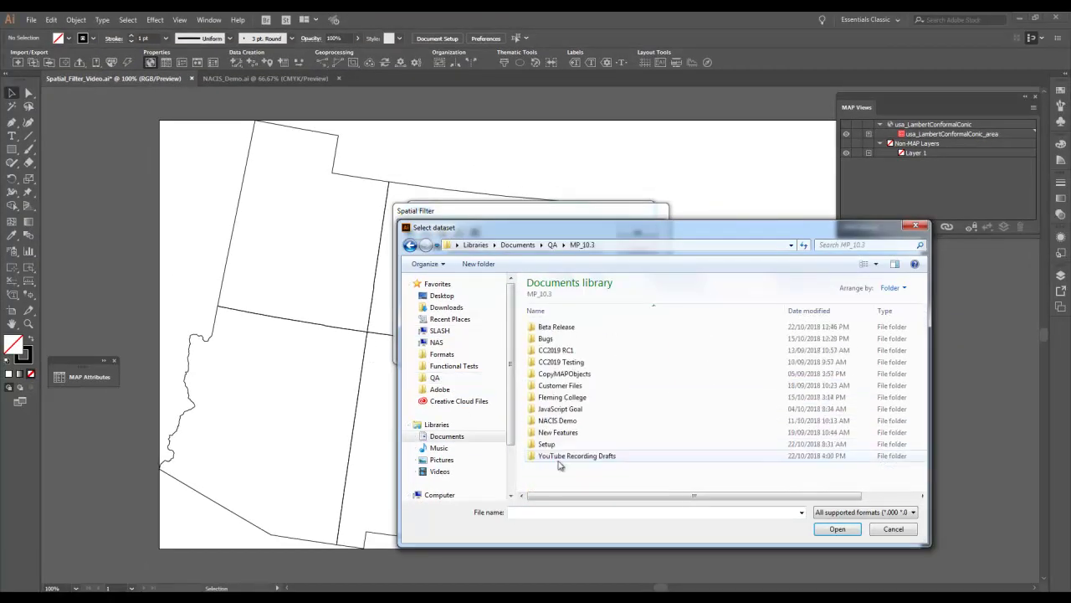
pyautogui.click(560, 421)
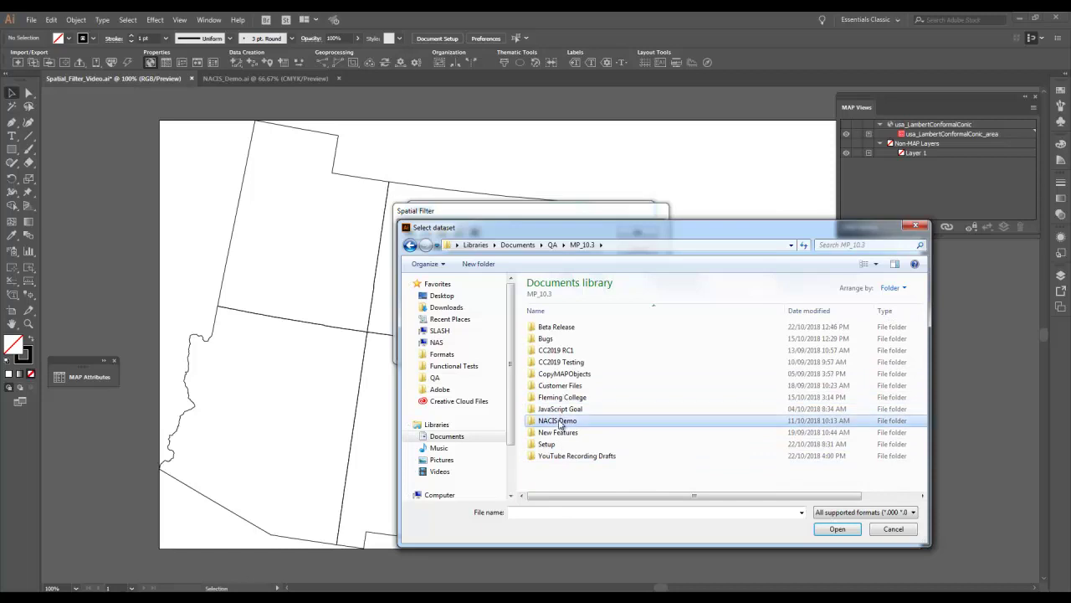
pyautogui.doubleClick(559, 421)
pyautogui.doubleClick(553, 327)
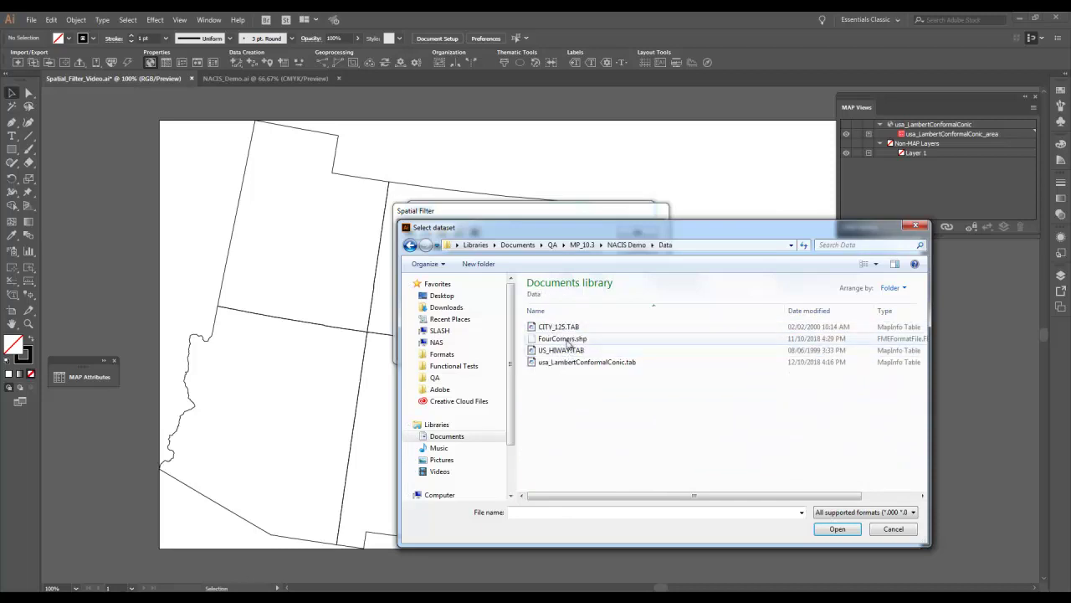
pyautogui.click(562, 338)
pyautogui.click(837, 528)
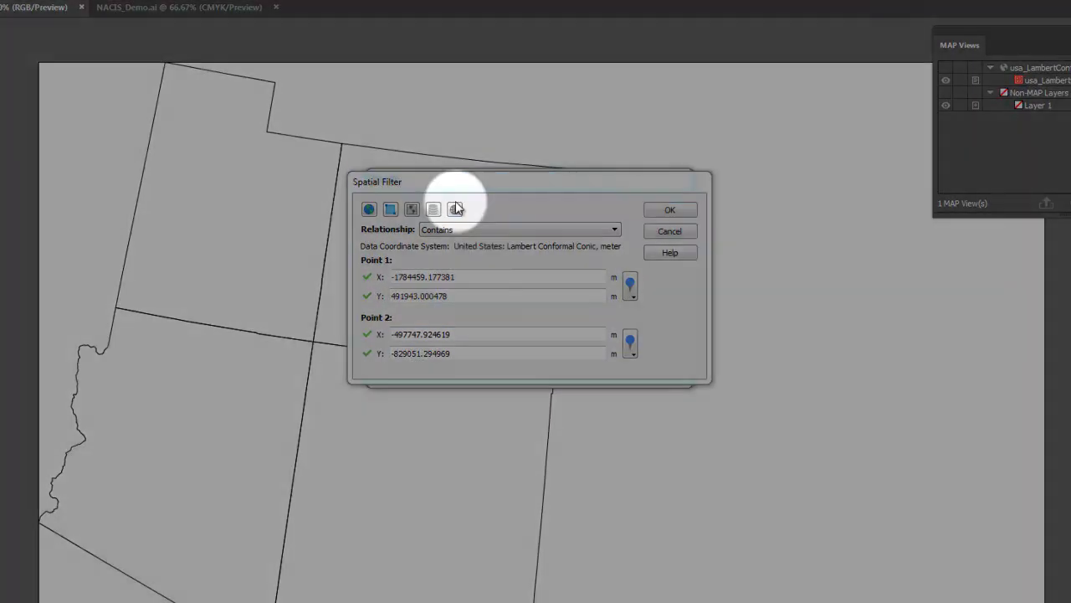
# - Set the corner points' coordinate system to Projected > UTM > WGS84 UTM Zone 17N
pyautogui.click(455, 209)
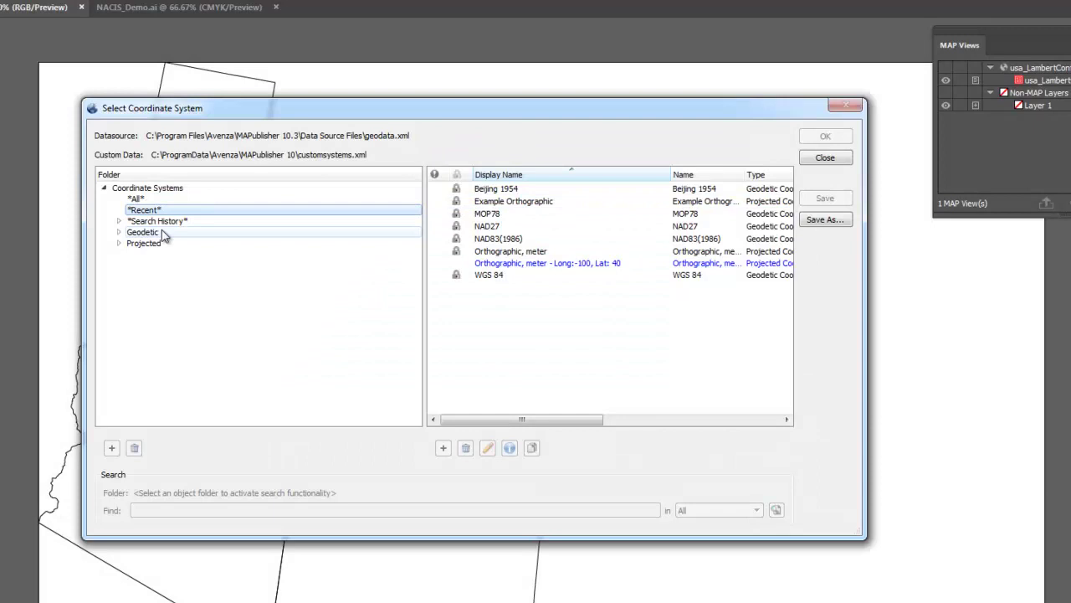
pyautogui.click(118, 242)
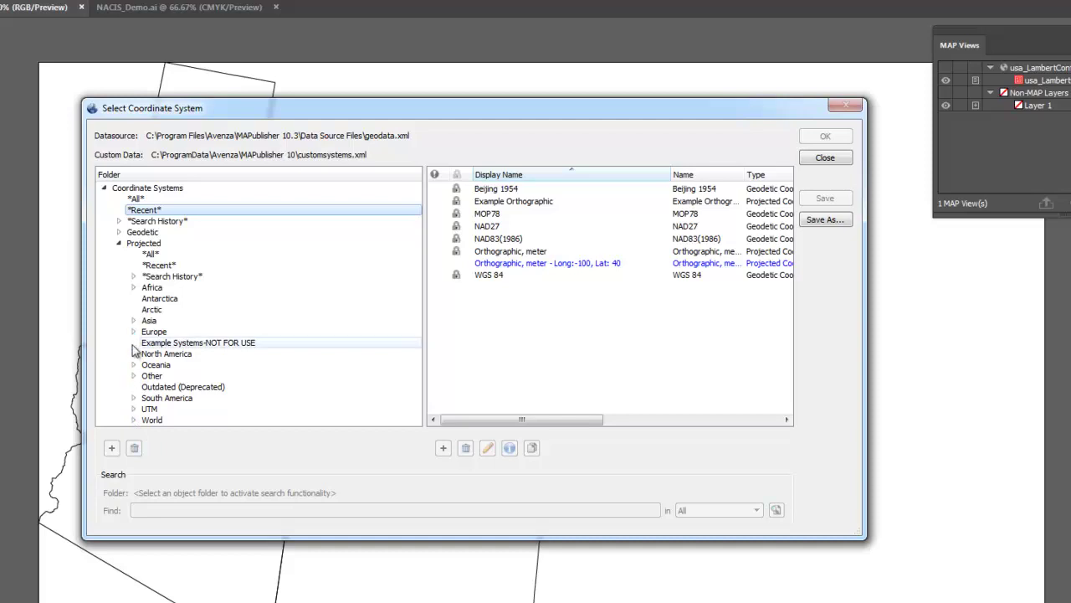
pyautogui.click(135, 408)
pyautogui.click(171, 353)
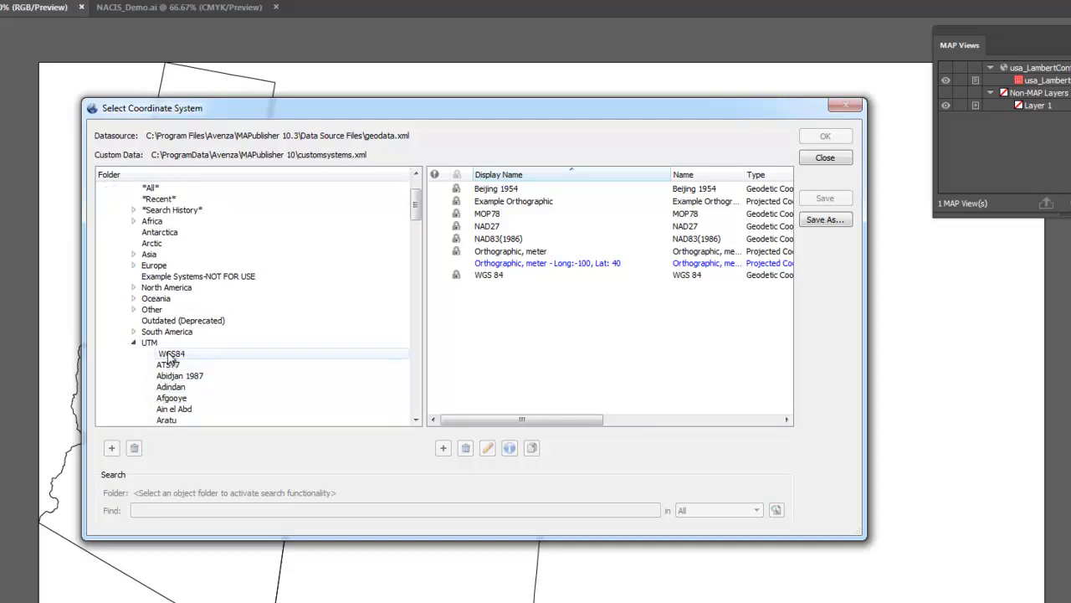
pyautogui.moveTo(785, 199); pyautogui.dragTo(792, 247)
pyautogui.click(590, 214)
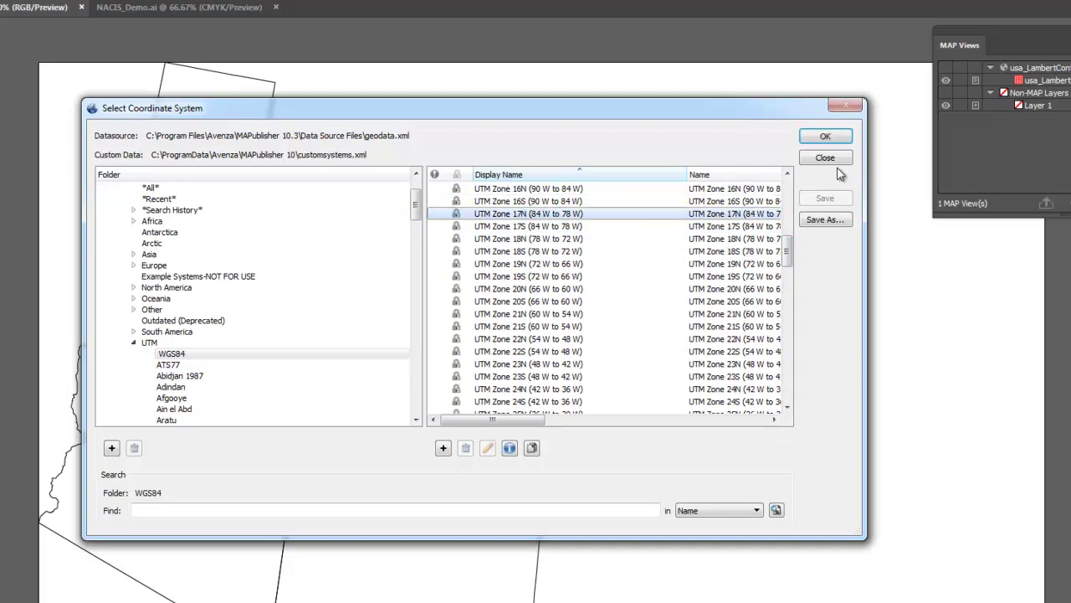
pyautogui.click(829, 138)
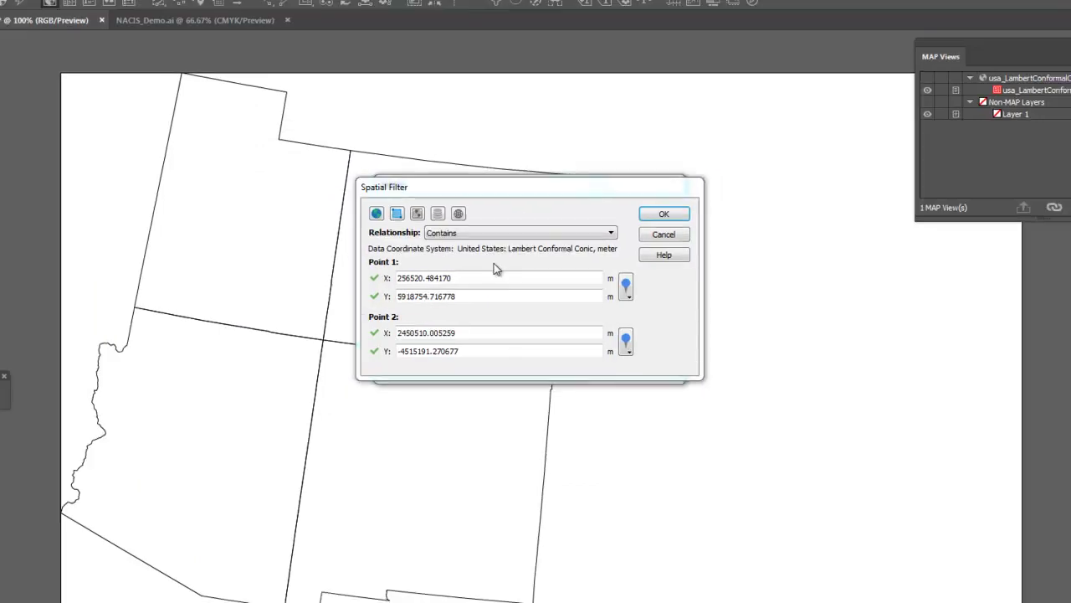
# - Set Point 1 to the Idaho/Nevada Border and Point 2 to Austin, Texas
pyautogui.moveTo(486, 277); pyautogui.dragTo(392, 278)
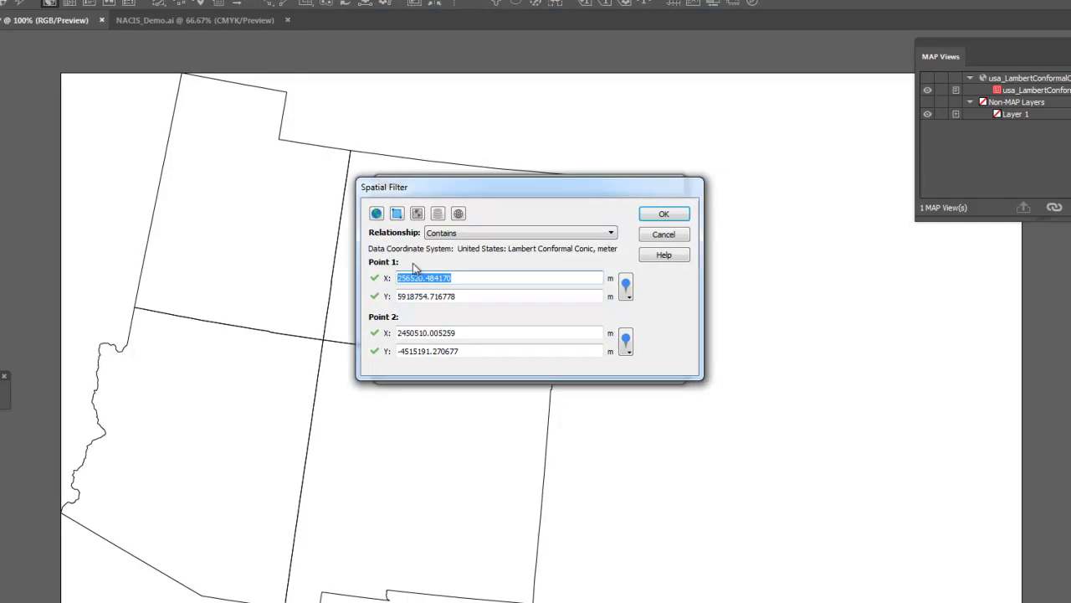
pyautogui.click(625, 289)
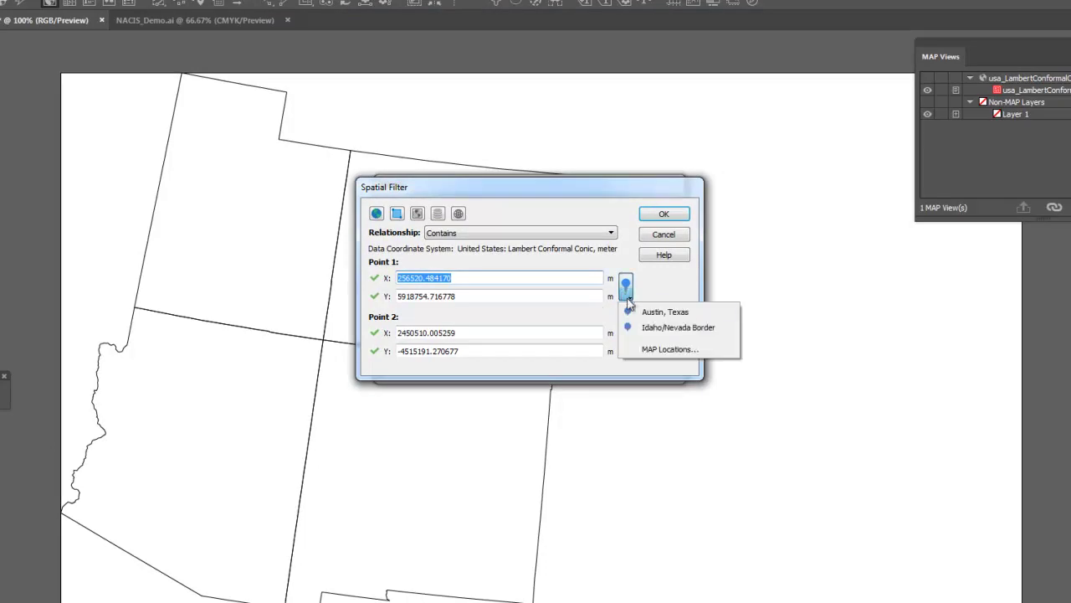
pyautogui.click(678, 327)
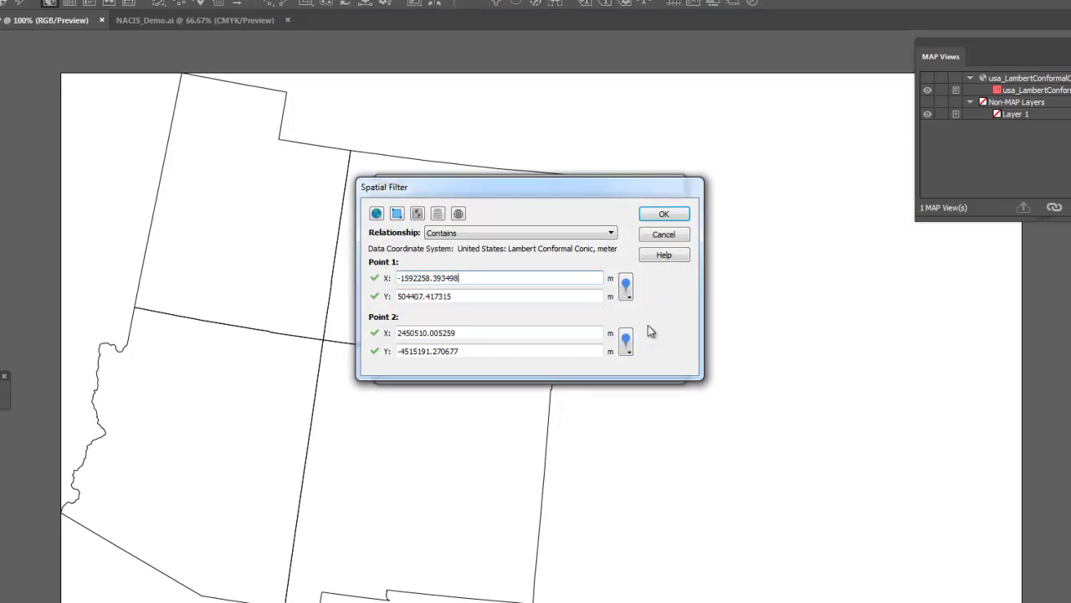
pyautogui.click(625, 342)
pyautogui.click(649, 368)
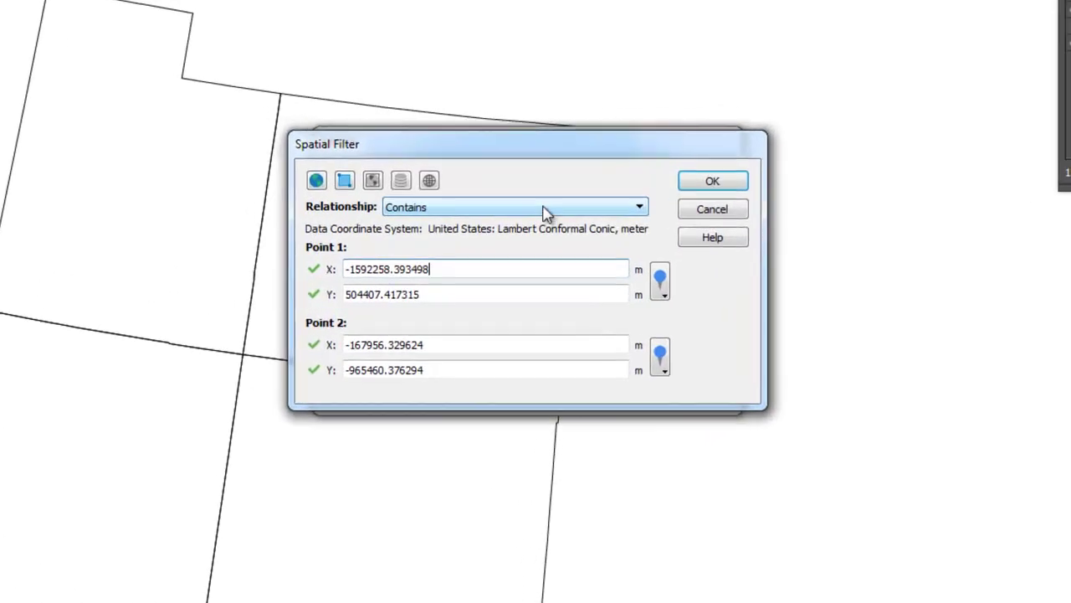
# - Review the Intersects, Contains and Crop relationships, leaving Contains selected
pyautogui.click(544, 212)
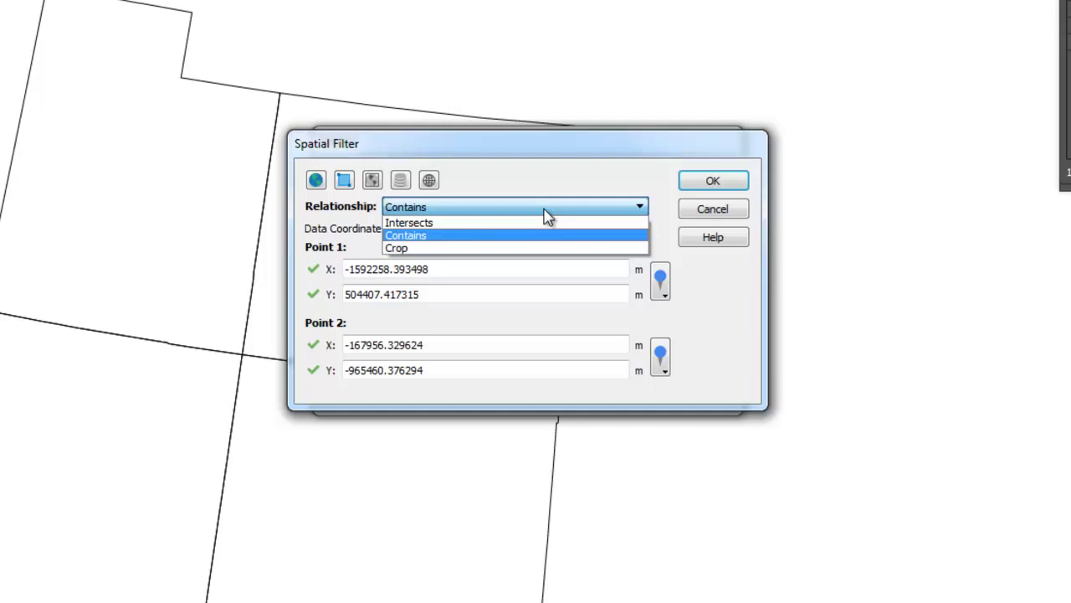
pyautogui.click(542, 225)
pyautogui.click(544, 223)
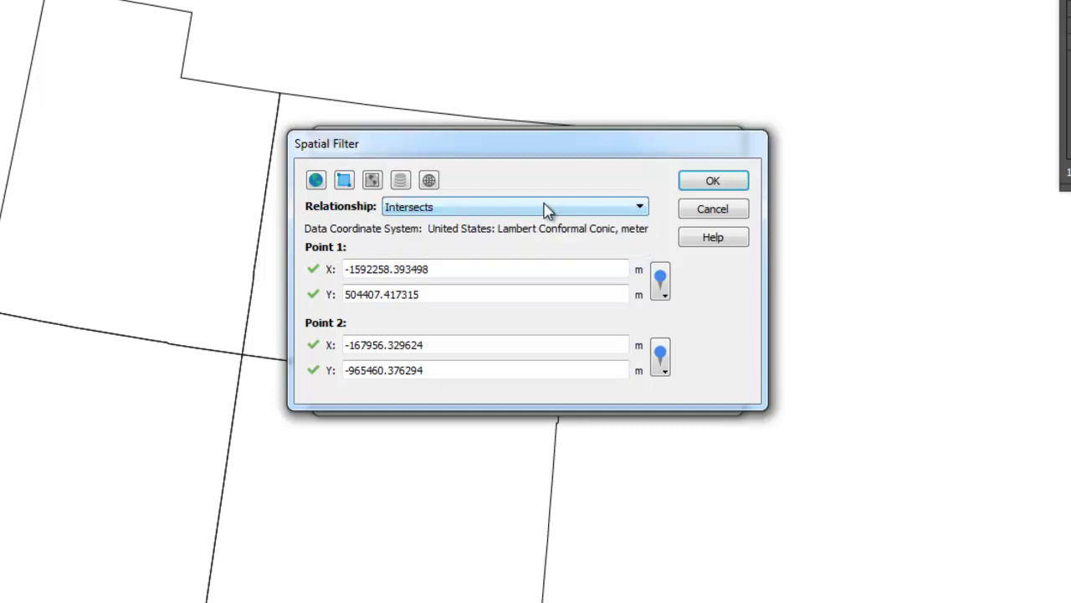
pyautogui.click(545, 210)
pyautogui.click(545, 236)
pyautogui.click(545, 208)
pyautogui.click(545, 235)
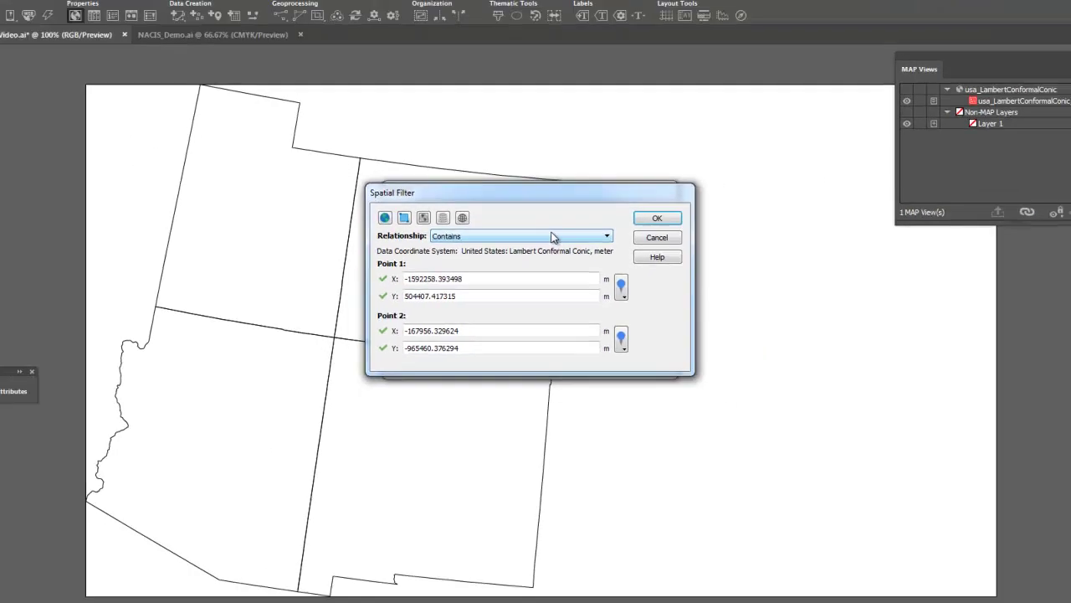
pyautogui.click(563, 205)
pyautogui.click(553, 232)
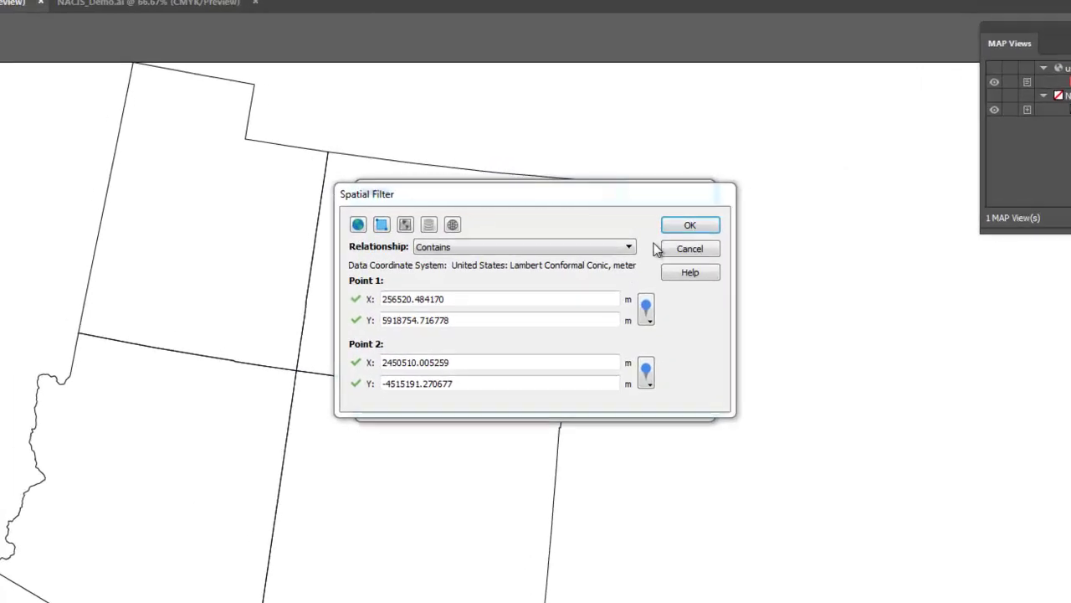
# - Accept the filter, save it as 'My Spatial filter' and select it for the import
pyautogui.click(663, 214)
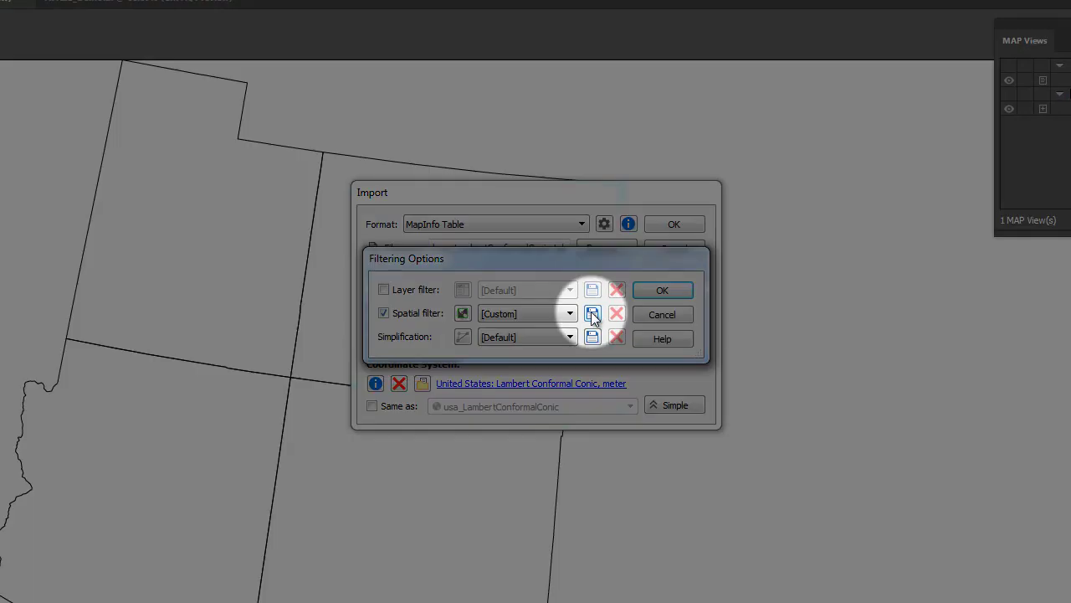
pyautogui.click(593, 313)
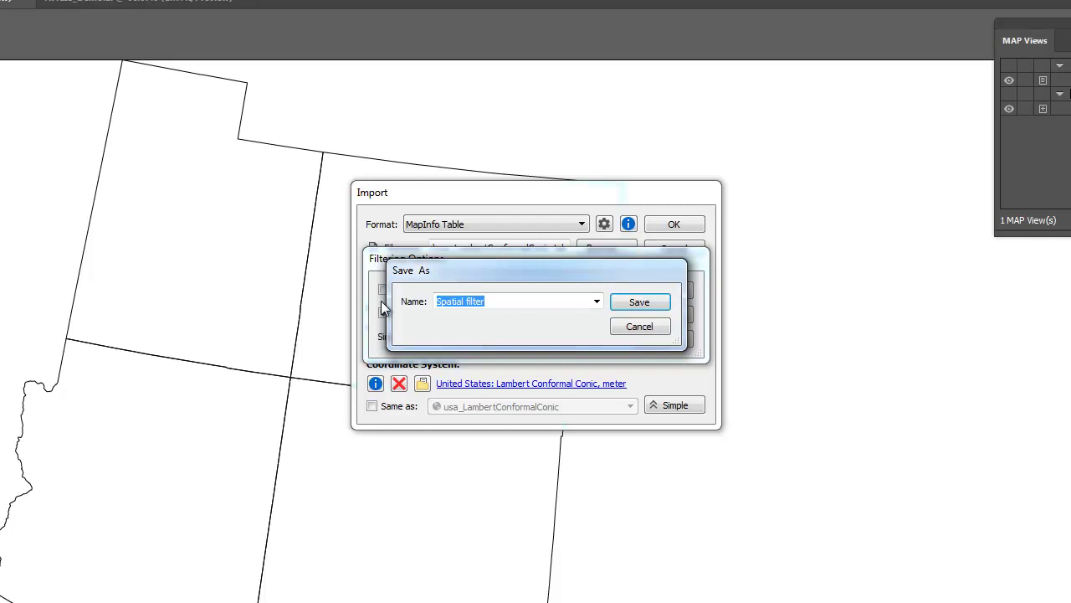
pyautogui.press('Home')
pyautogui.write('My')
pyautogui.click(634, 302)
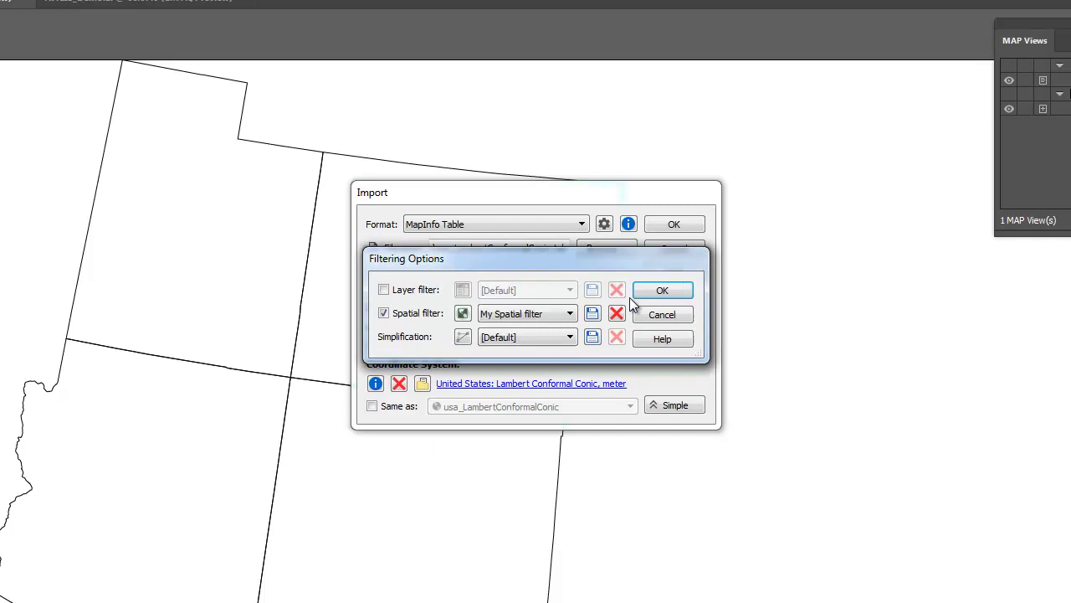
pyautogui.click(571, 313)
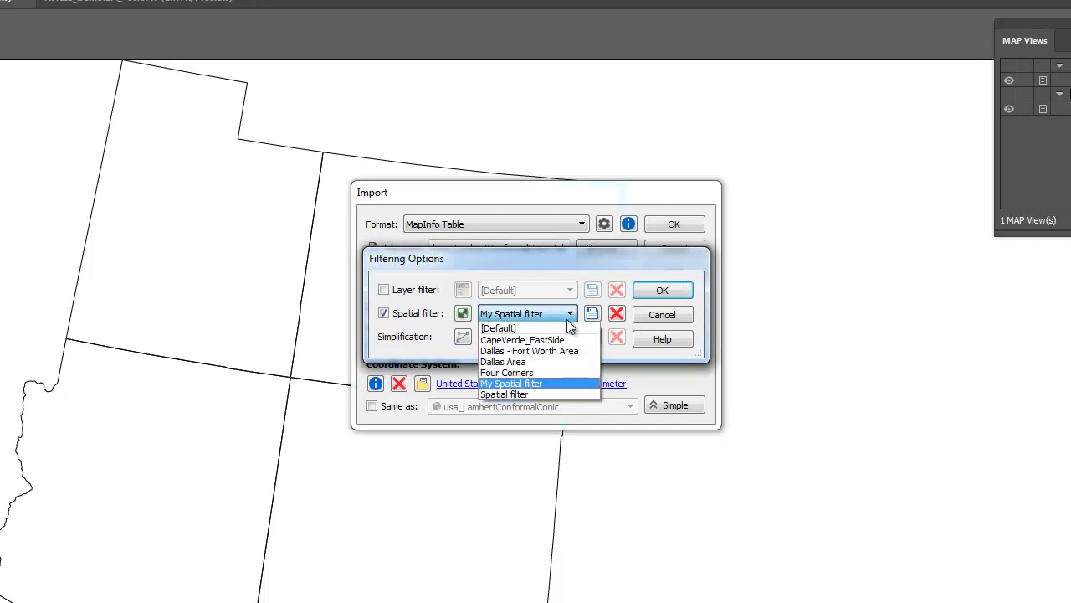
pyautogui.click(549, 388)
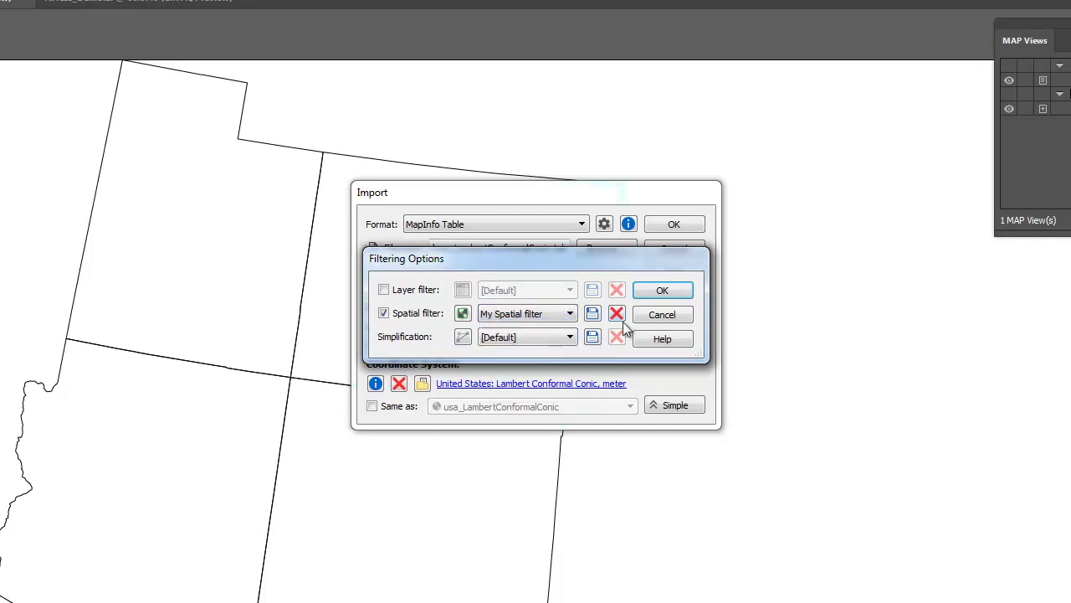